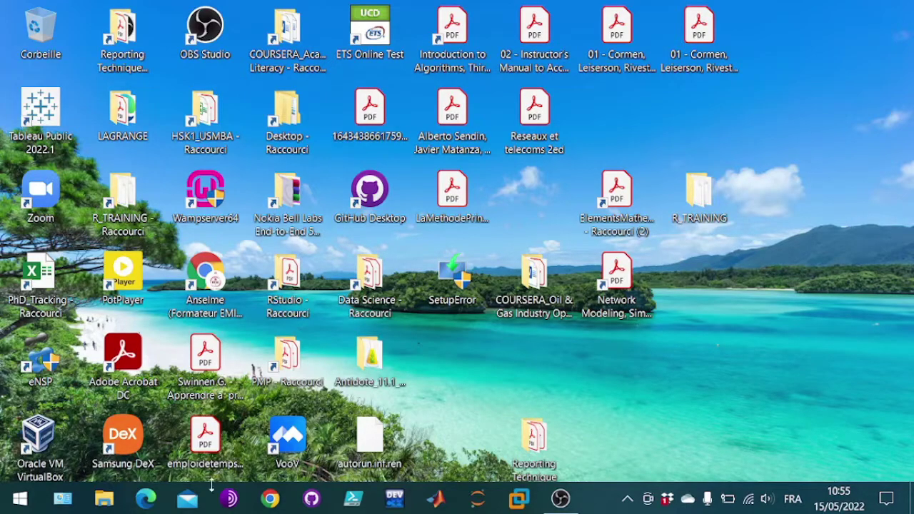
Open the BEAGLEBONE (E:) drive from WORKSPACE in File Explorer
{"action": "left_click", "coordinate": [98, 505]}
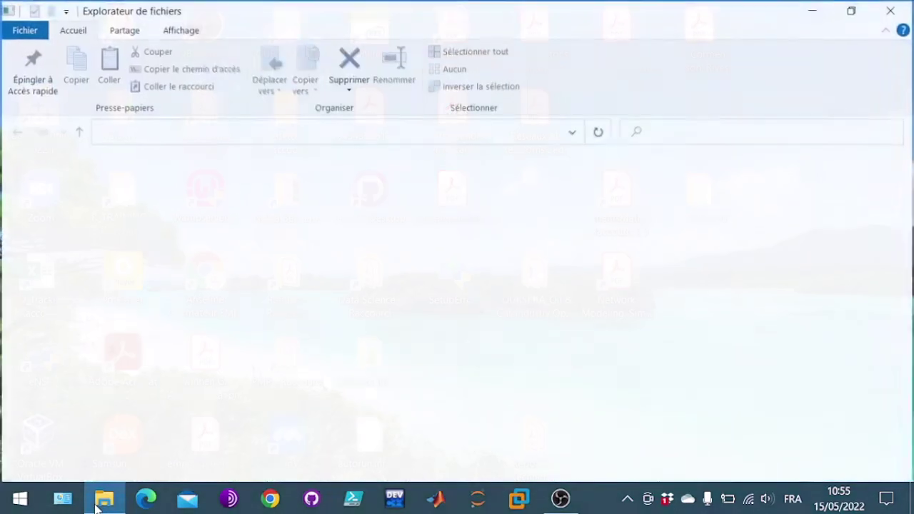
{"action": "scroll", "coordinate": [288, 437], "scroll_direction": "down", "scroll_amount": 4}
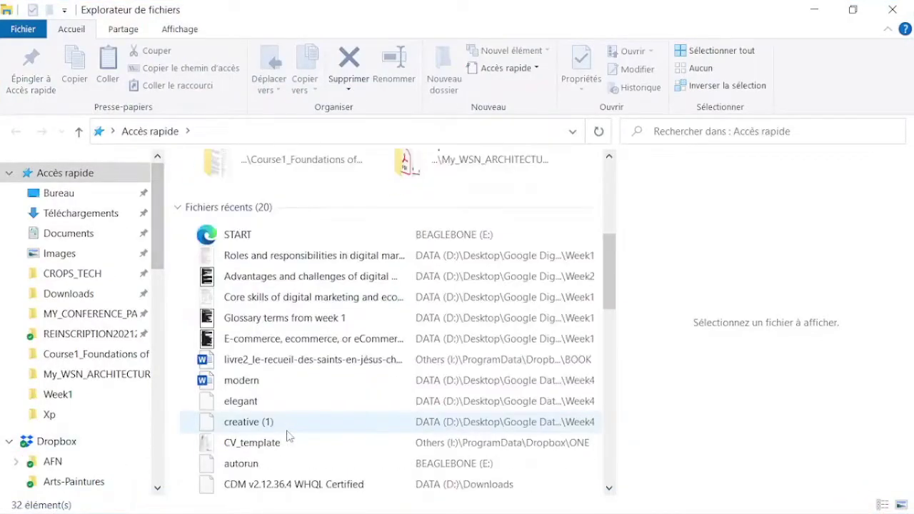
{"action": "scroll", "coordinate": [77, 480], "scroll_direction": "down", "scroll_amount": 5}
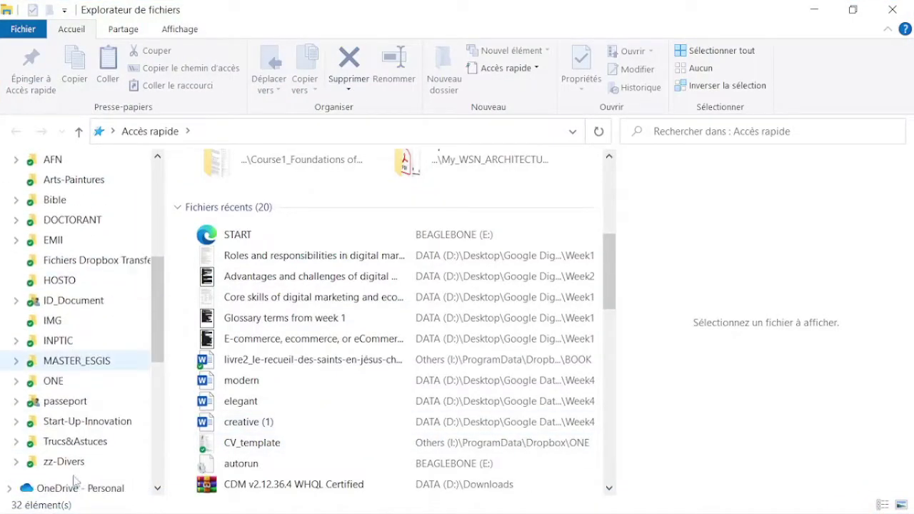
{"action": "scroll", "coordinate": [73, 481], "scroll_direction": "down", "scroll_amount": 3}
{"action": "left_click", "coordinate": [65, 414]}
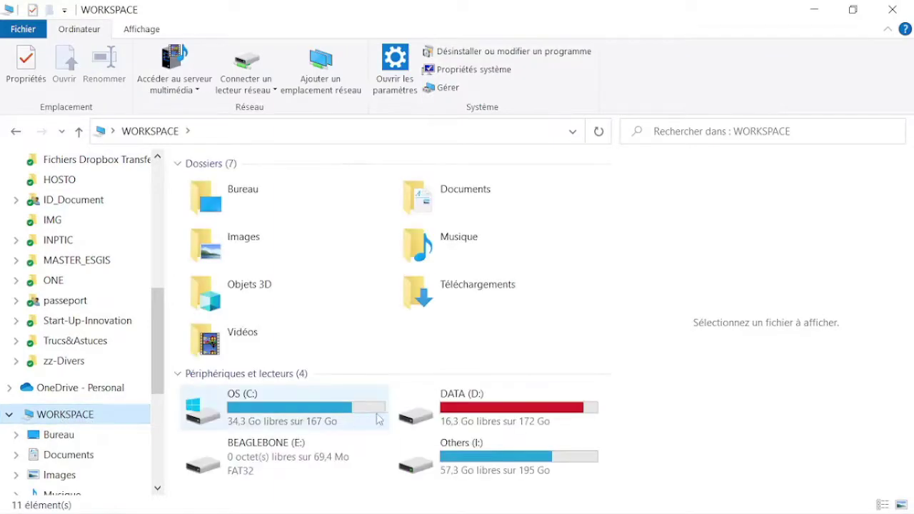
{"action": "double_click", "coordinate": [246, 463]}
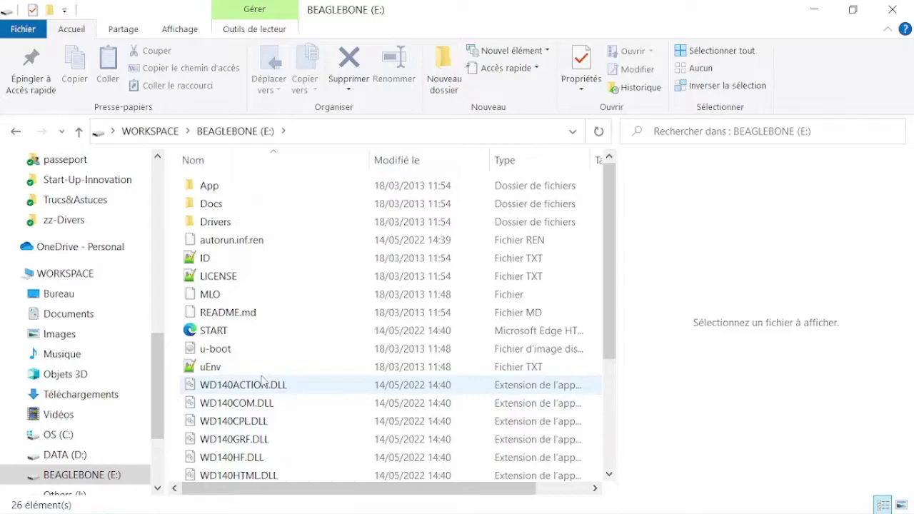
Open the START page from the BeagleBone drive and go to its Step 2: Install drivers section
{"action": "left_click", "coordinate": [208, 336]}
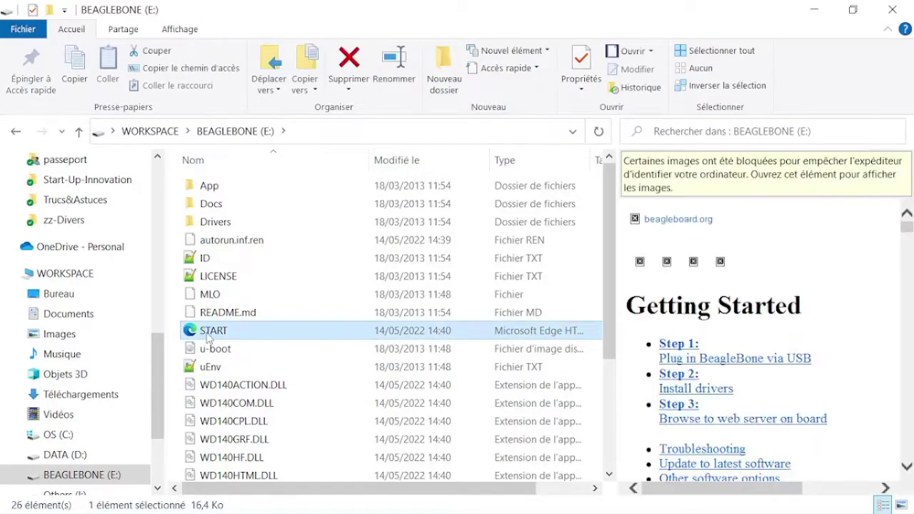
{"action": "double_click", "coordinate": [208, 337]}
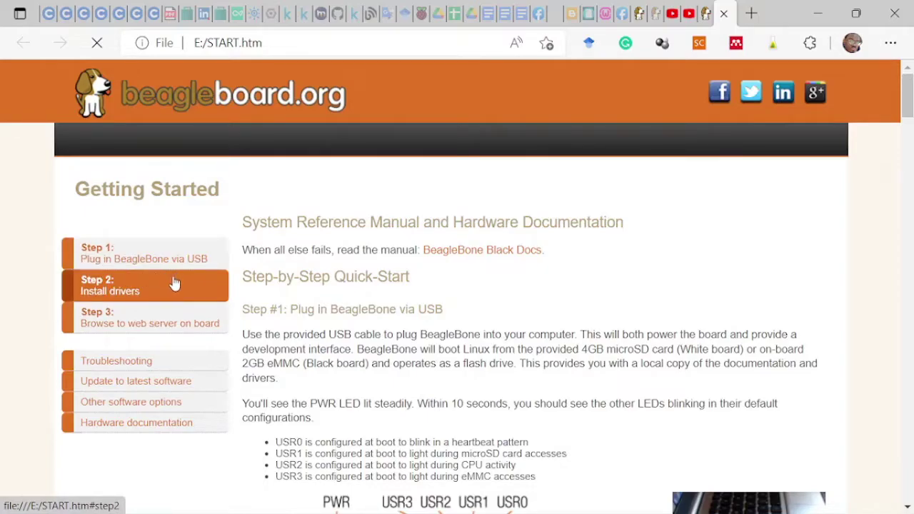
{"action": "left_click", "coordinate": [104, 294]}
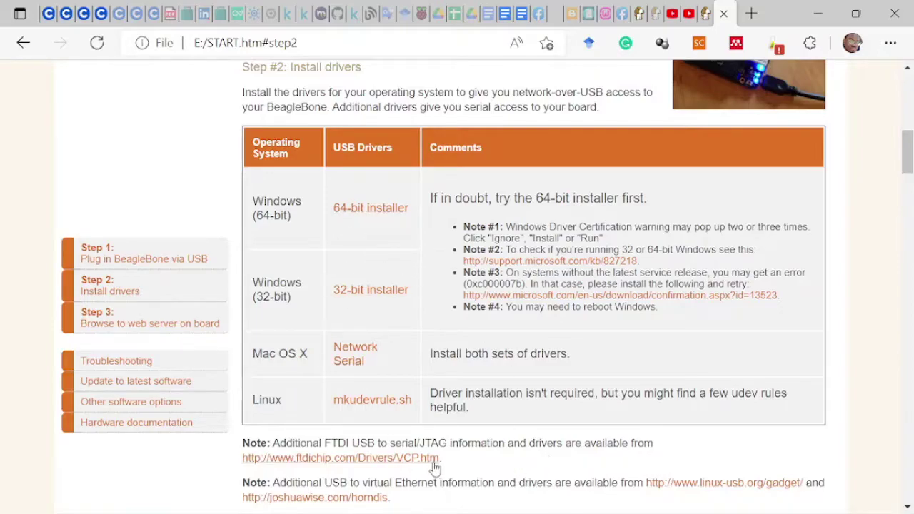
Download the Windows 64-bit USB driver installer and run BONE_D64 (3).exe
{"action": "left_click", "coordinate": [351, 213]}
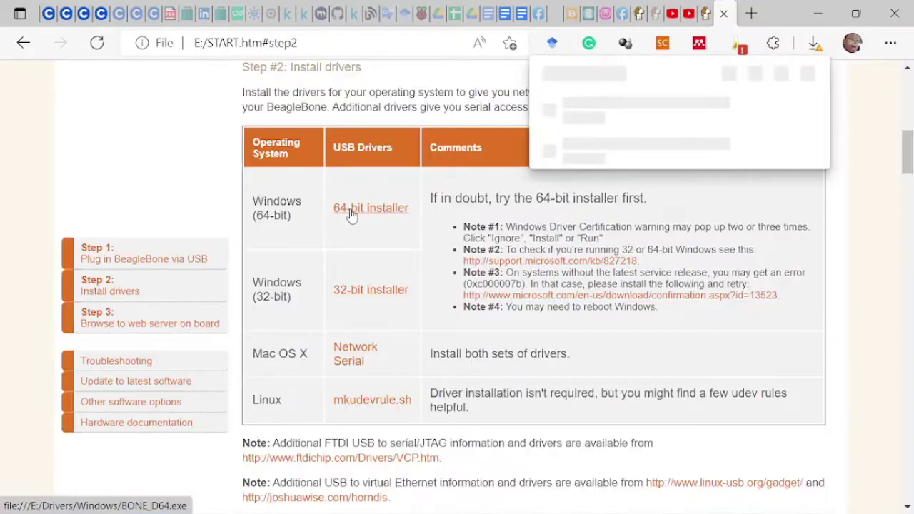
{"action": "left_click", "coordinate": [581, 156]}
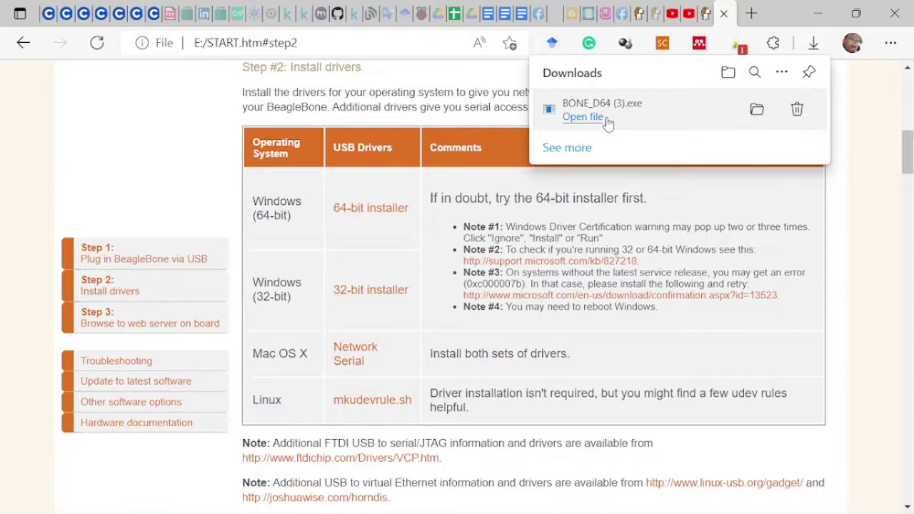
{"action": "left_click", "coordinate": [606, 117]}
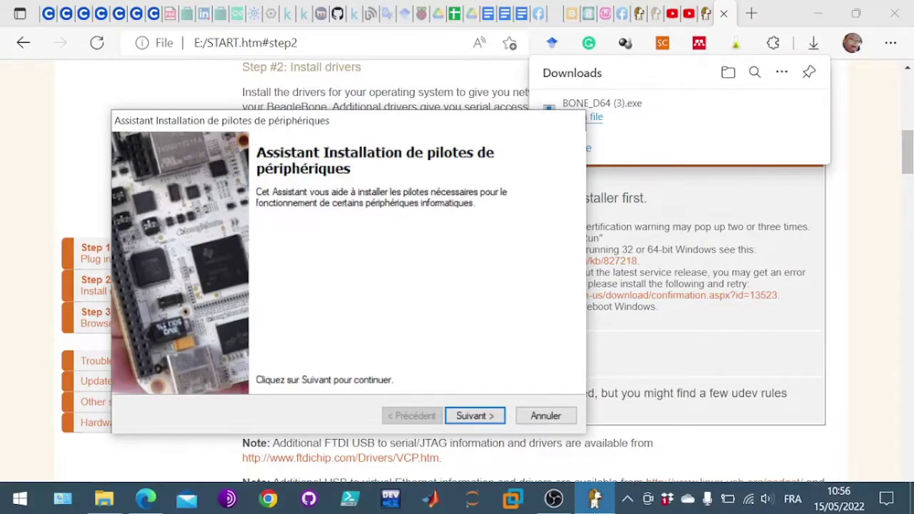
{"action": "mouse_move", "coordinate": [593, 500]}
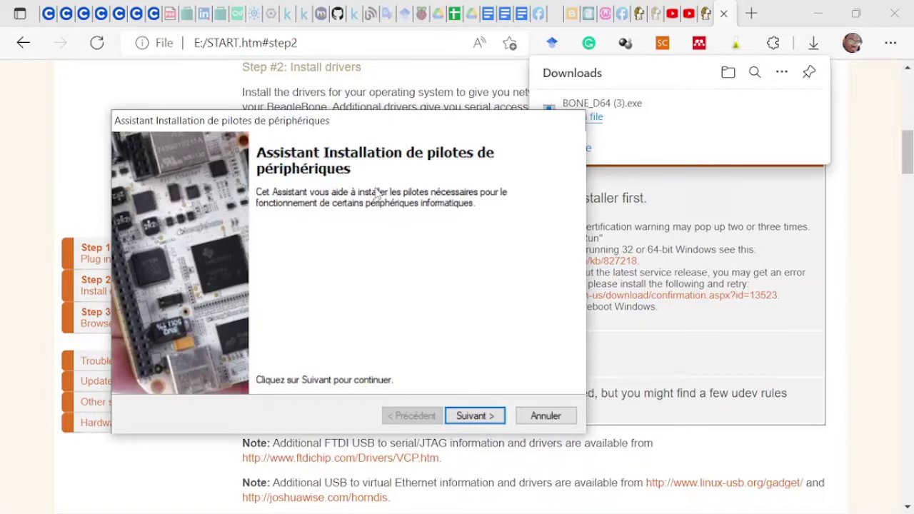
Try to install the BeagleBone drivers with the wizard, finish it, and close the open browser and File Explorer windows
{"action": "left_click", "coordinate": [475, 417]}
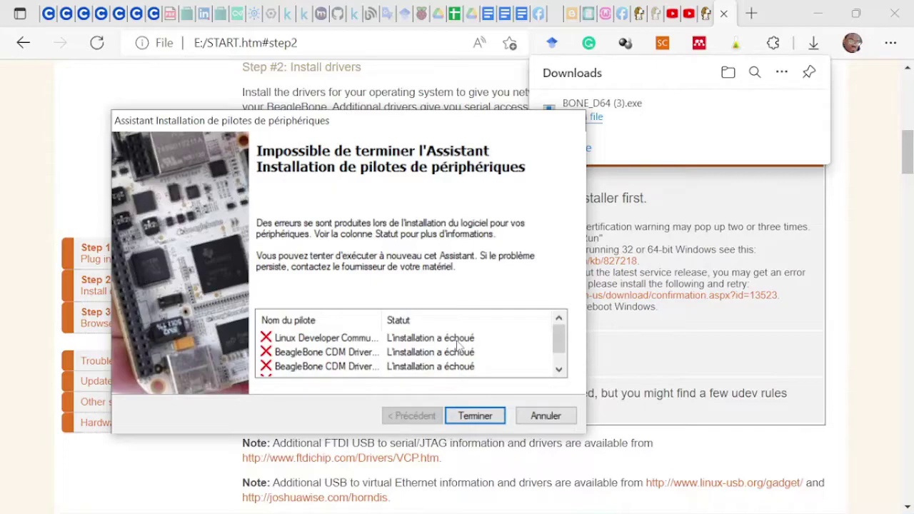
{"action": "scroll", "coordinate": [458, 345], "scroll_direction": "down", "scroll_amount": 1}
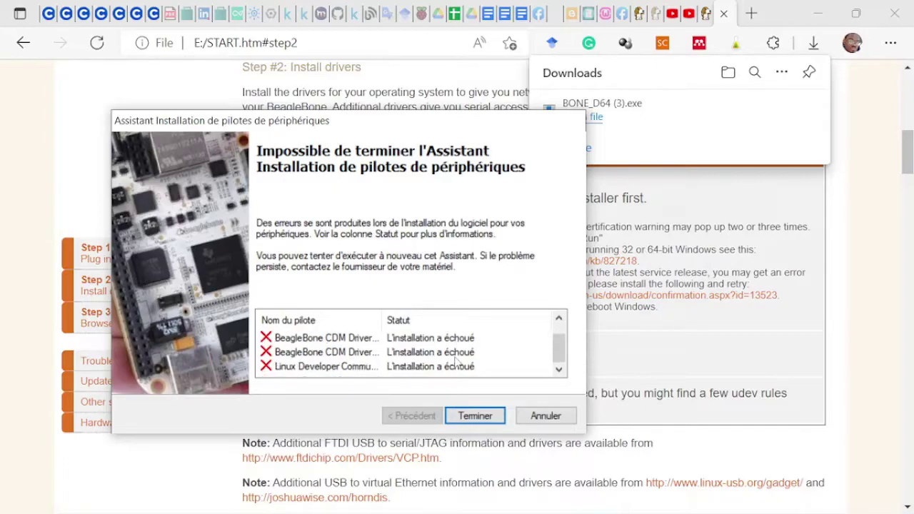
{"action": "left_click", "coordinate": [475, 416]}
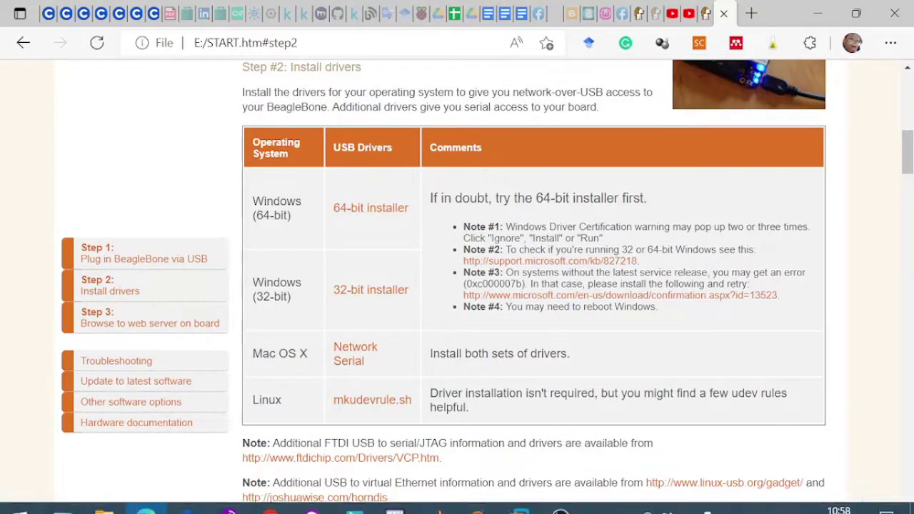
{"action": "left_click", "coordinate": [894, 12]}
{"action": "left_click", "coordinate": [894, 11]}
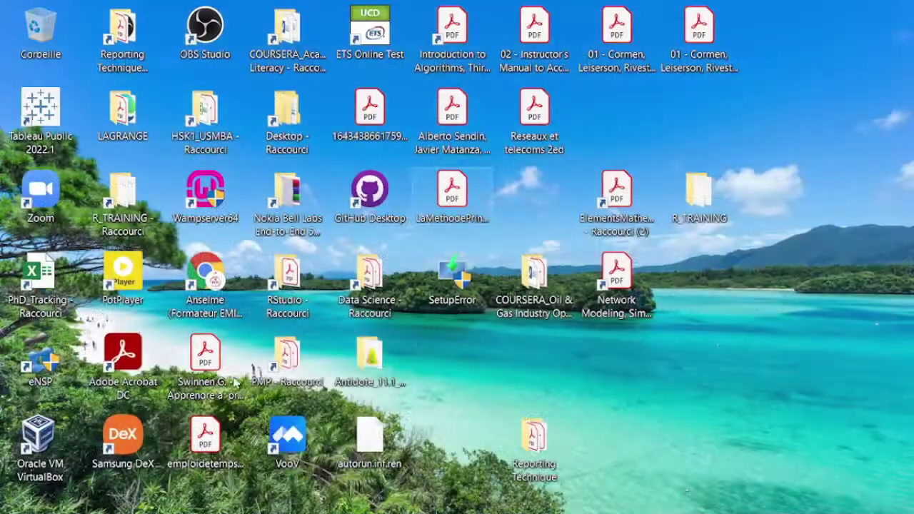
Open the Récupération page under Mise à jour et sécurité in Windows Settings
{"action": "left_click", "coordinate": [3, 504]}
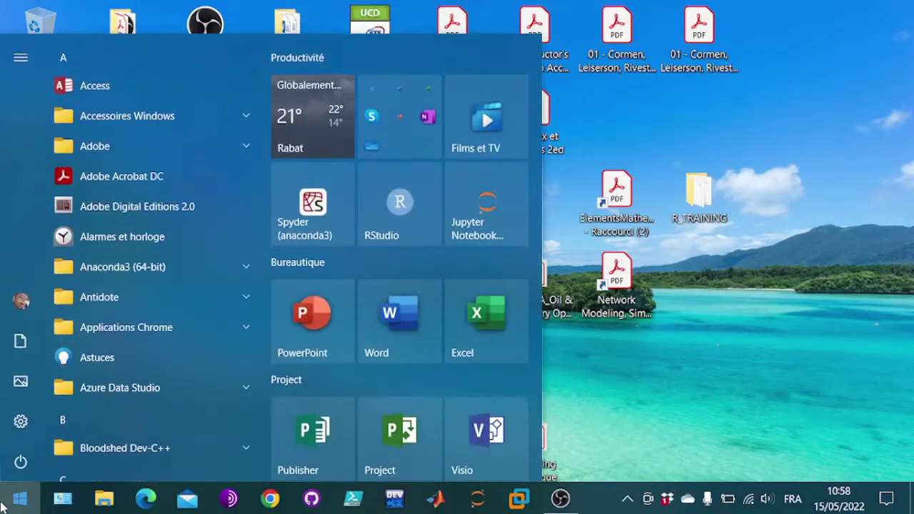
{"action": "left_click", "coordinate": [20, 425]}
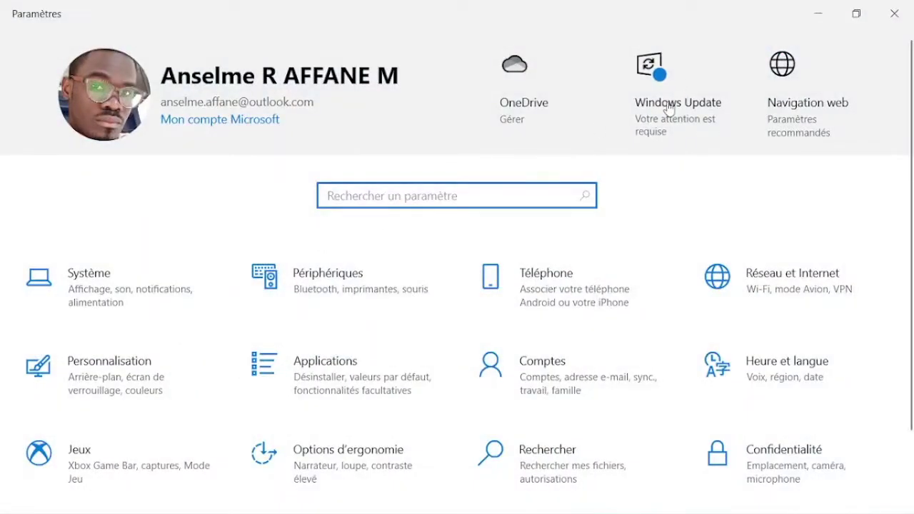
{"action": "left_click", "coordinate": [669, 111]}
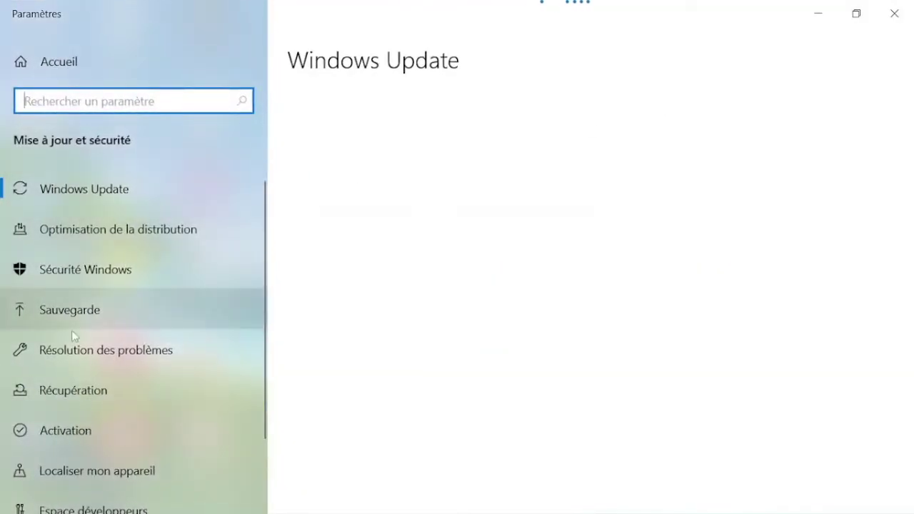
{"action": "left_click", "coordinate": [71, 388]}
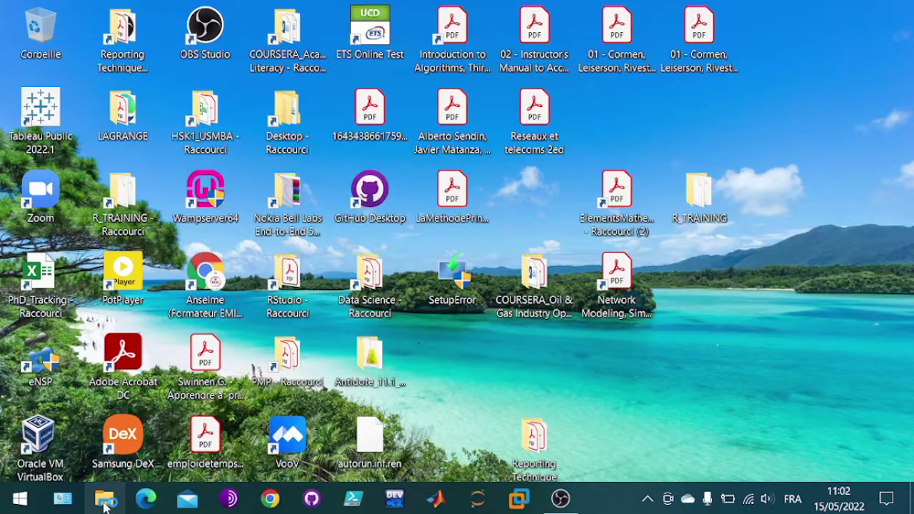
Open File Explorer and display the WORKSPACE folders and drives
{"action": "left_click", "coordinate": [106, 499]}
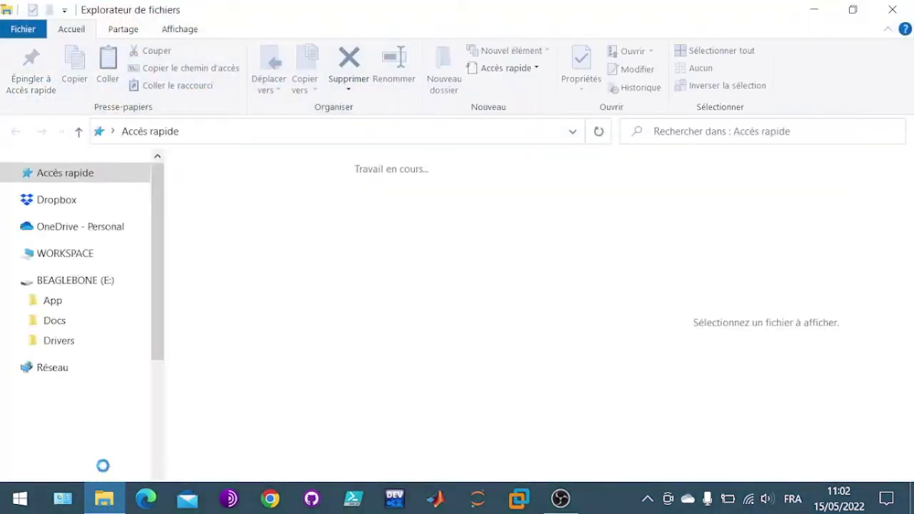
{"action": "scroll", "coordinate": [78, 464], "scroll_direction": "down", "scroll_amount": 1}
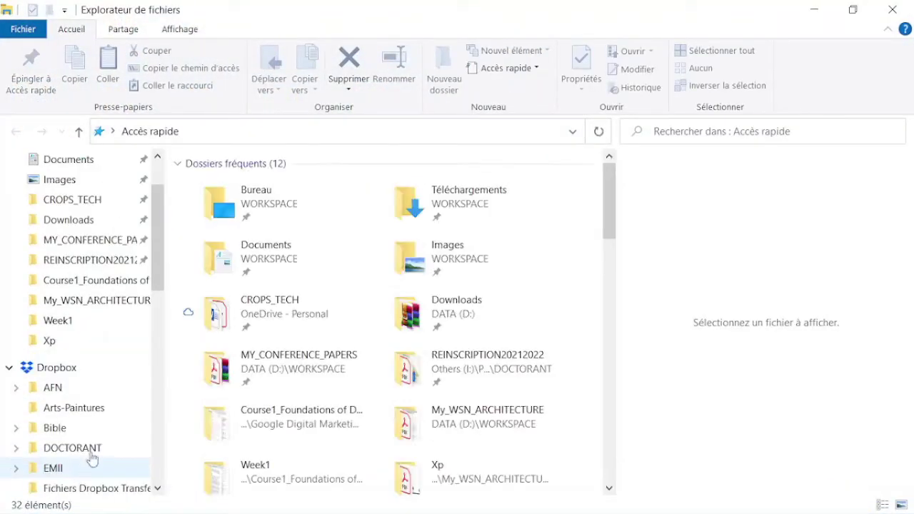
{"action": "scroll", "coordinate": [83, 463], "scroll_direction": "down", "scroll_amount": 1}
{"action": "scroll", "coordinate": [61, 483], "scroll_direction": "down", "scroll_amount": 4}
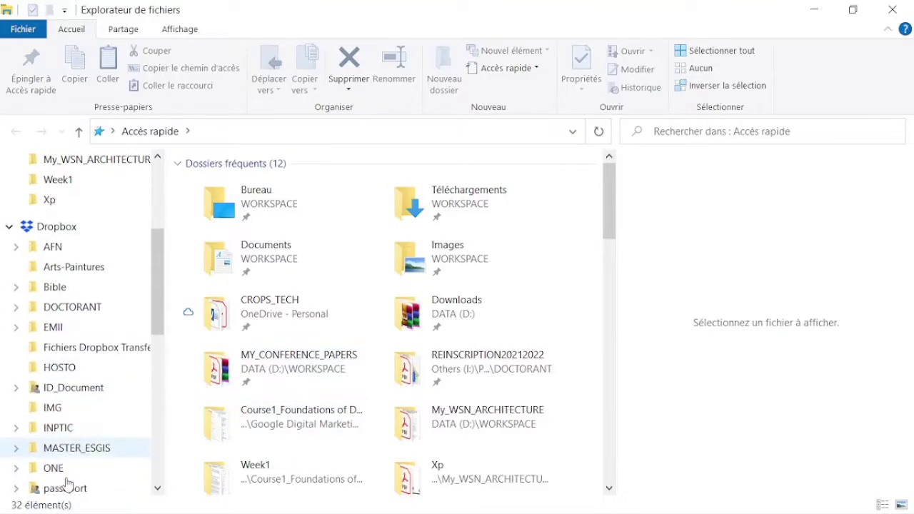
{"action": "left_click", "coordinate": [70, 479]}
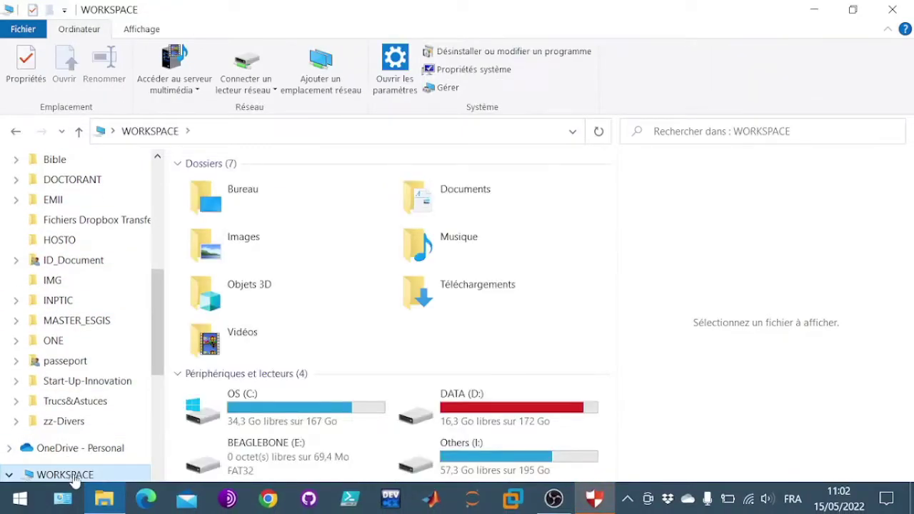
Exit USB Disk Security Pro so it stops running, and open the BEAGLEBONE (E:) drive
{"action": "left_click", "coordinate": [627, 498]}
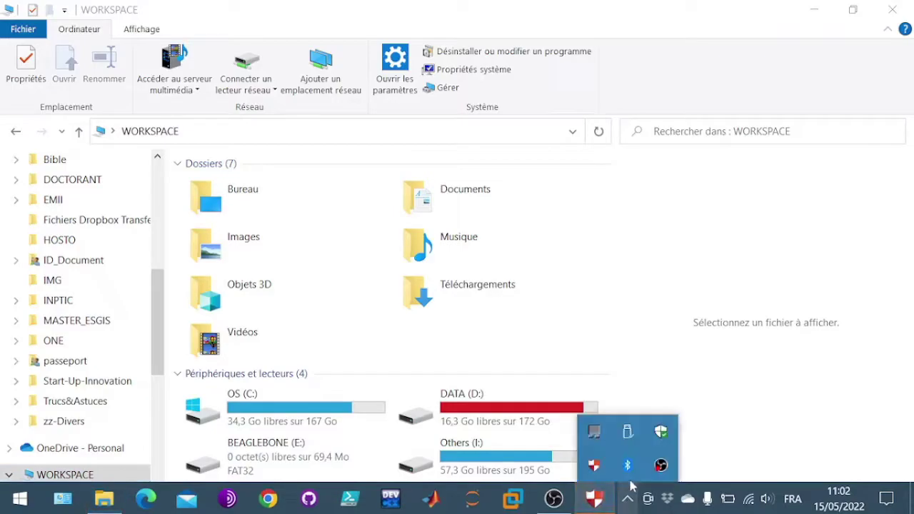
{"action": "left_click", "coordinate": [590, 469]}
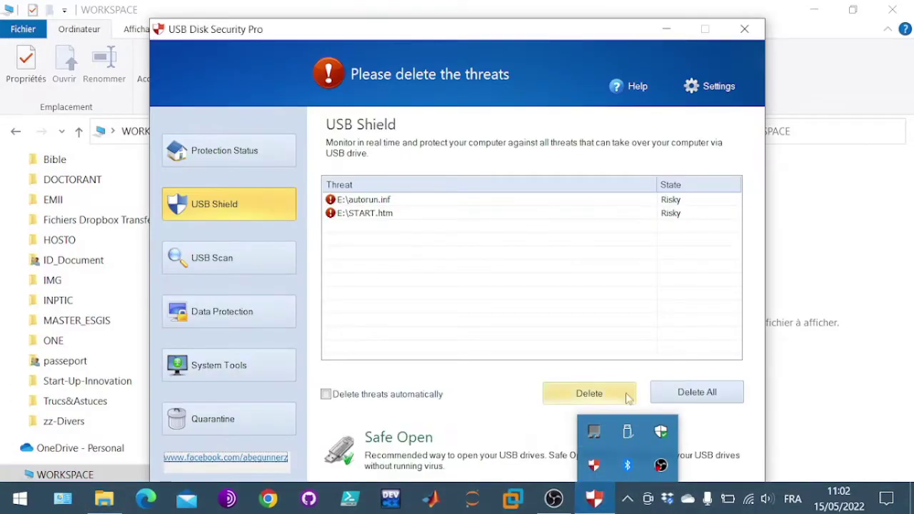
{"action": "left_click", "coordinate": [596, 384]}
{"action": "right_click", "coordinate": [594, 465]}
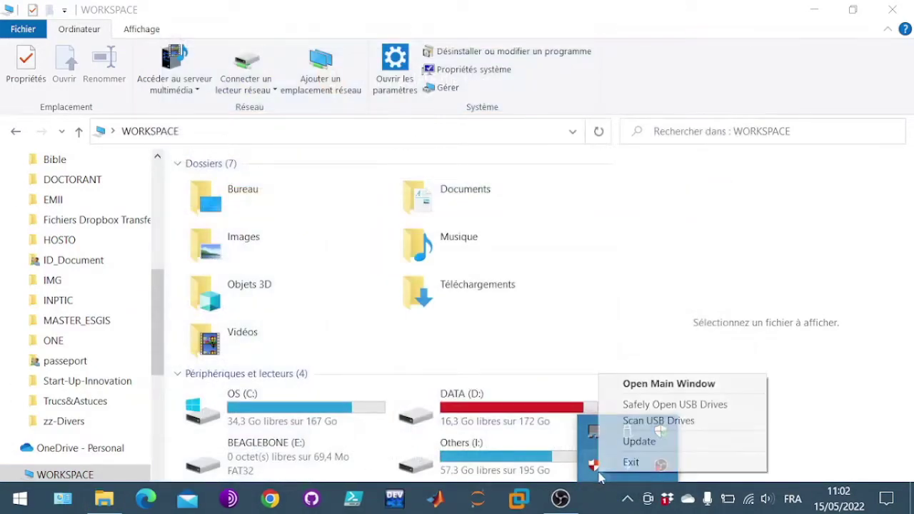
{"action": "left_click", "coordinate": [621, 463]}
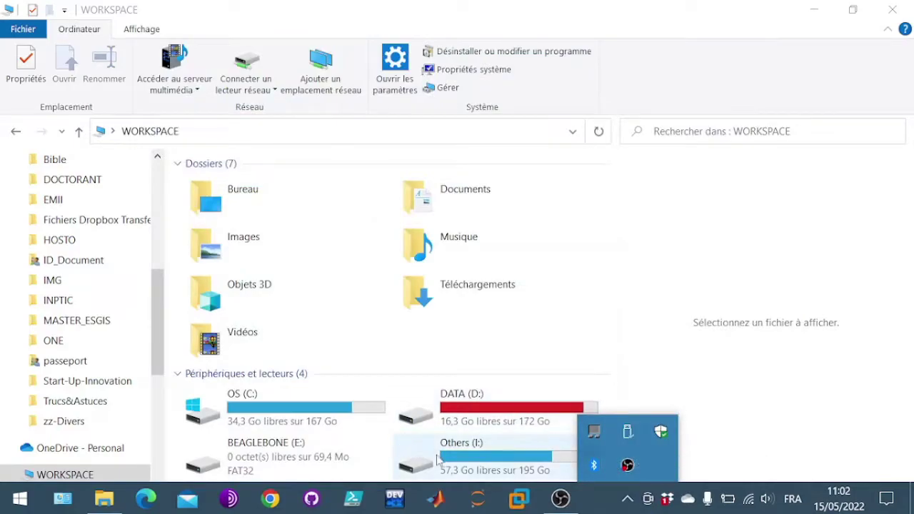
{"action": "double_click", "coordinate": [259, 463]}
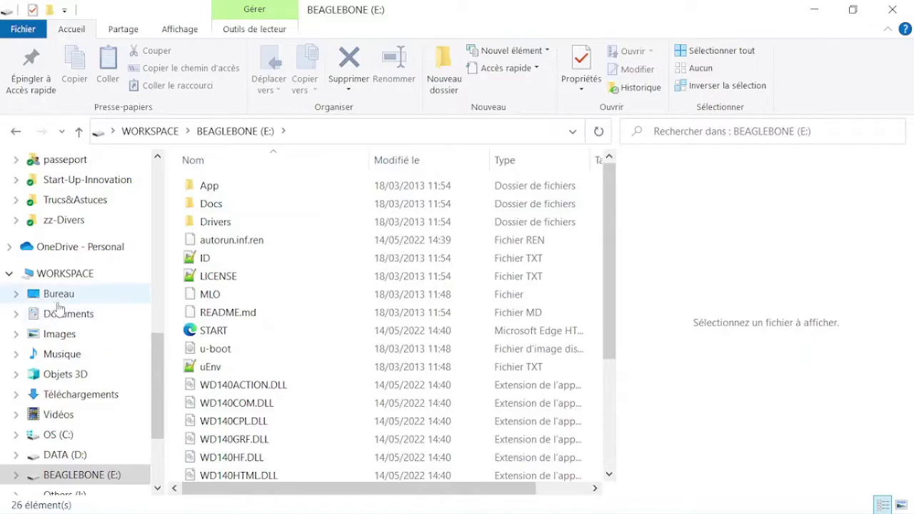
{"action": "scroll", "coordinate": [86, 290], "scroll_direction": "up", "scroll_amount": 2}
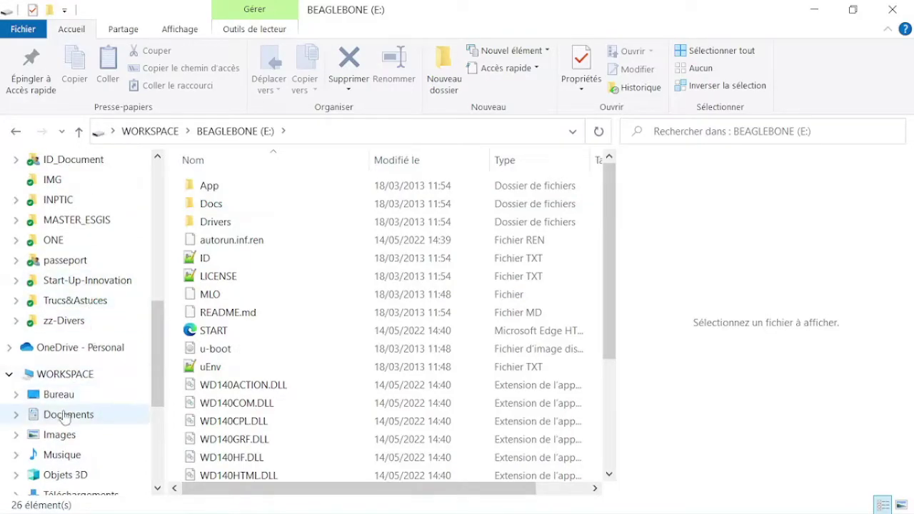
{"action": "scroll", "coordinate": [62, 450], "scroll_direction": "up", "scroll_amount": 2}
{"action": "scroll", "coordinate": [62, 449], "scroll_direction": "up", "scroll_amount": 6}
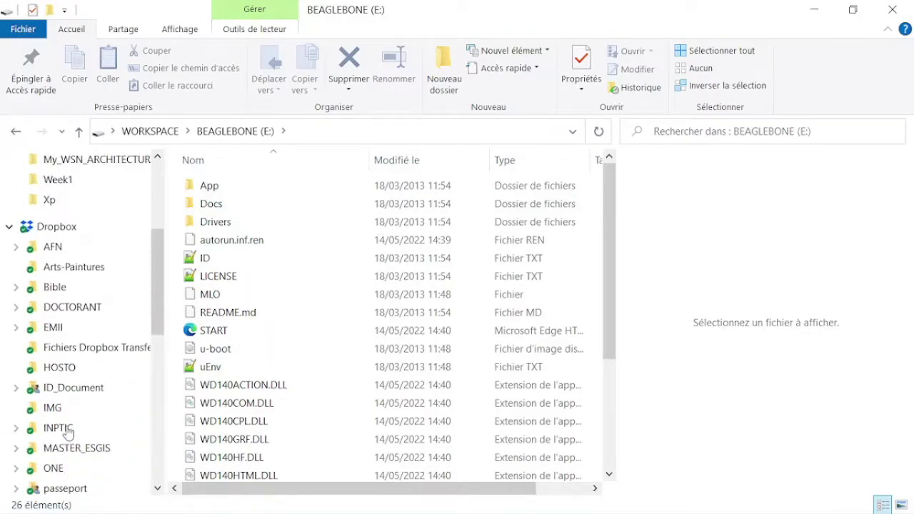
{"action": "left_click", "coordinate": [68, 294]}
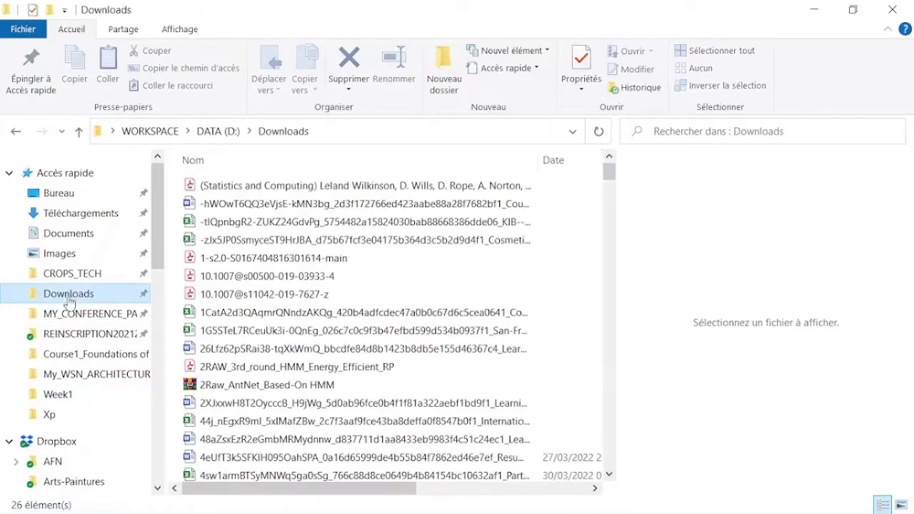
{"action": "scroll", "coordinate": [302, 331], "scroll_direction": "down", "scroll_amount": 5}
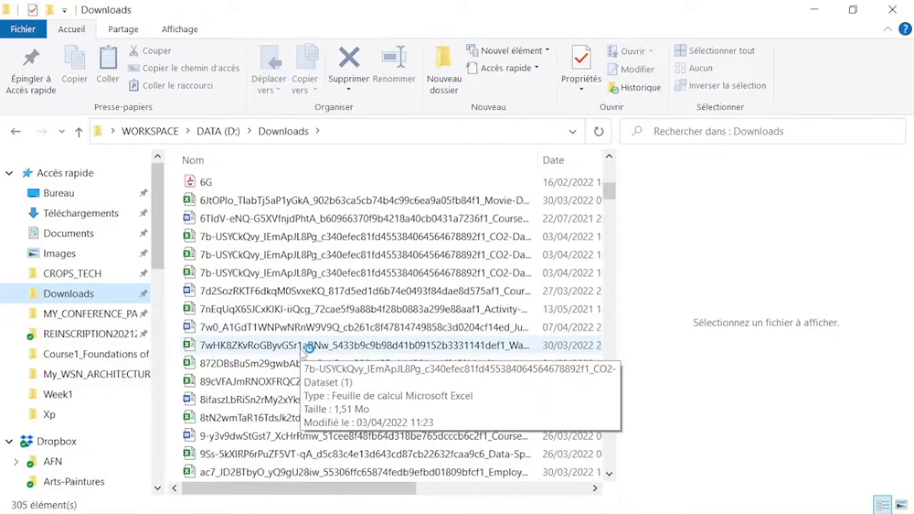
{"action": "left_click", "coordinate": [15, 132]}
Reopen the START page from the BeagleBone drive, download the 64-bit driver installer again and run BONE_D64 (4).exe
{"action": "double_click", "coordinate": [213, 331]}
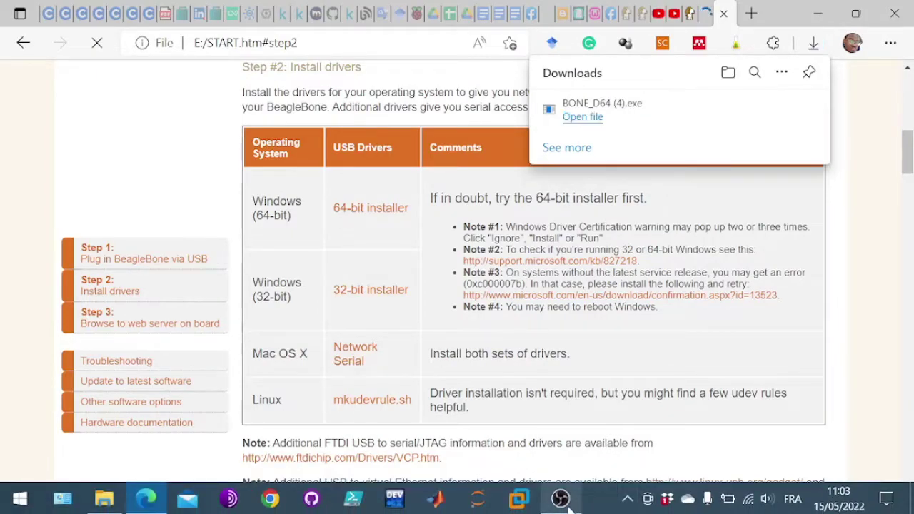
{"action": "mouse_move", "coordinate": [576, 506]}
{"action": "left_click", "coordinate": [590, 117]}
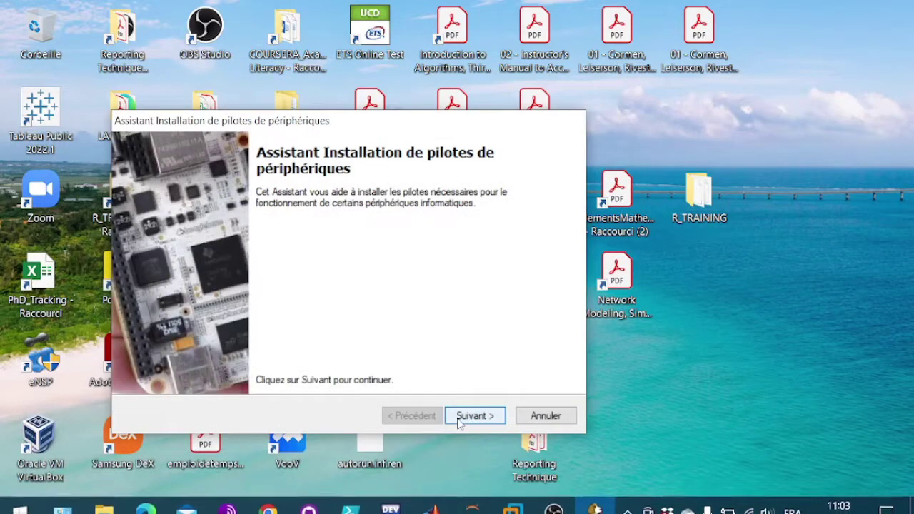
Start the device driver installation in the wizard and choose to install each driver with an unverified publisher anyway
{"action": "left_click", "coordinate": [464, 418]}
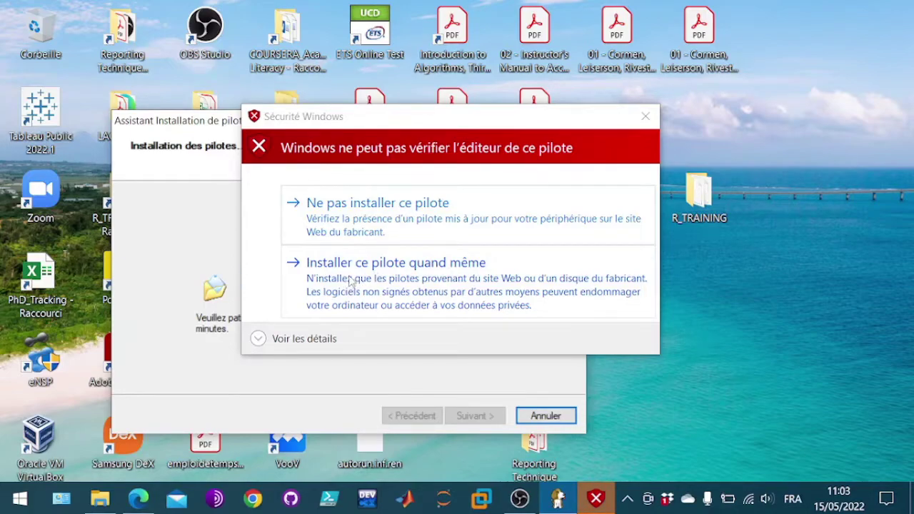
{"action": "left_click", "coordinate": [342, 287]}
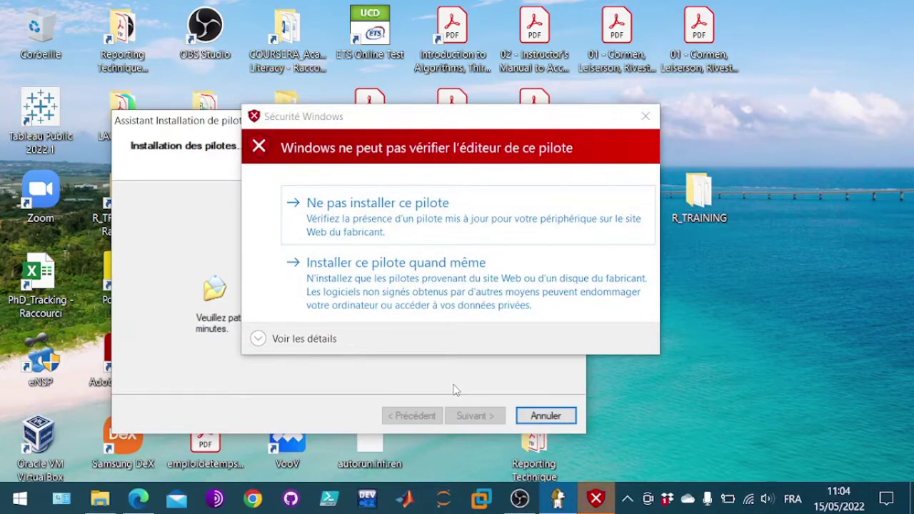
{"action": "left_click", "coordinate": [371, 294]}
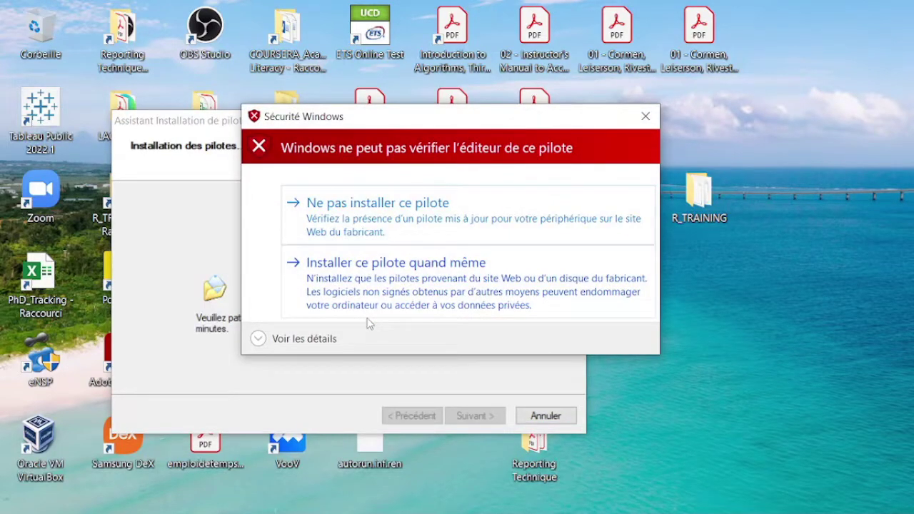
{"action": "left_click", "coordinate": [373, 286]}
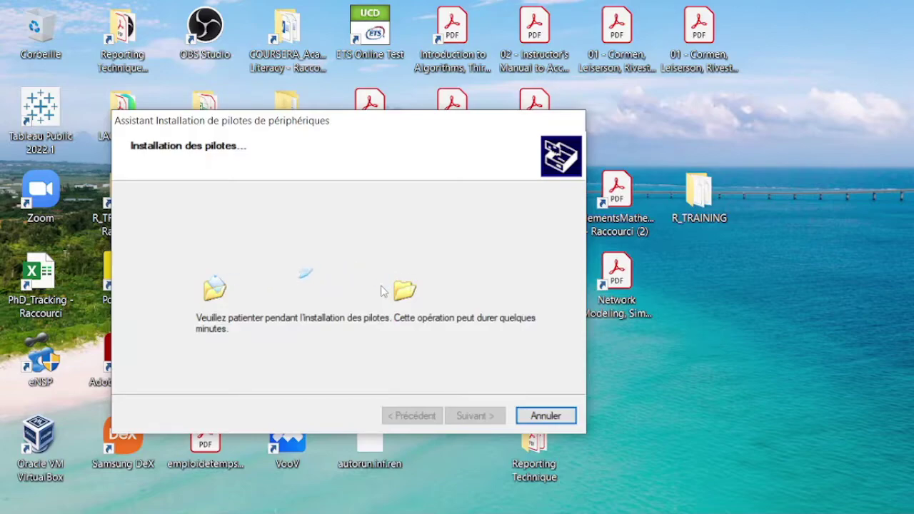
{"action": "mouse_move", "coordinate": [598, 500]}
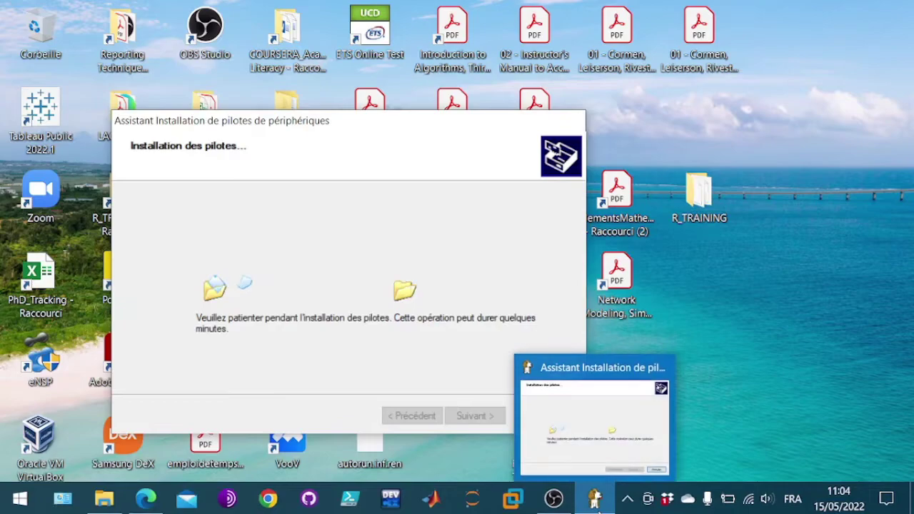
{"action": "left_click", "coordinate": [347, 286]}
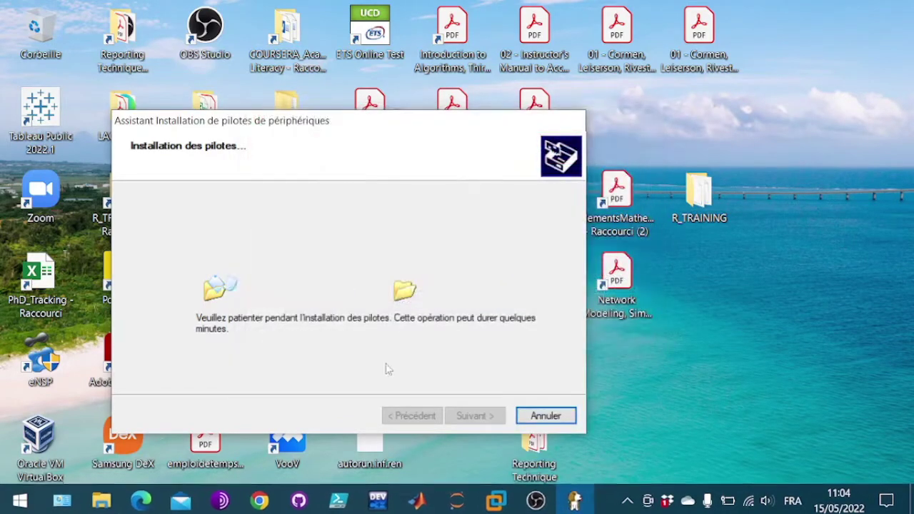
{"action": "mouse_move", "coordinate": [584, 506]}
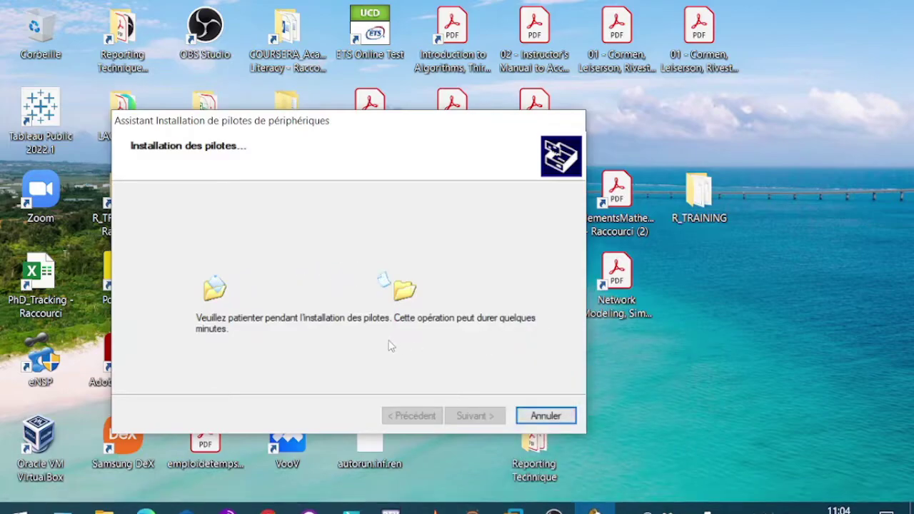
{"action": "left_click", "coordinate": [550, 503]}
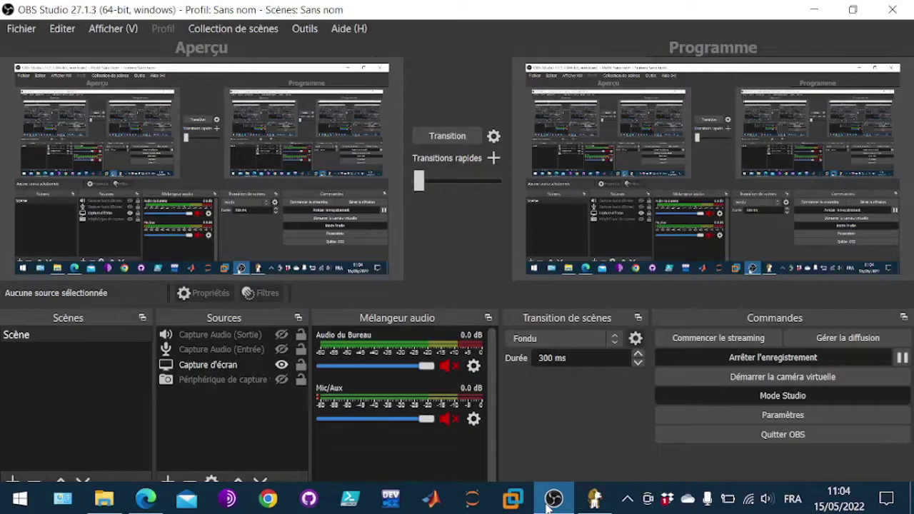
{"action": "left_click", "coordinate": [549, 504]}
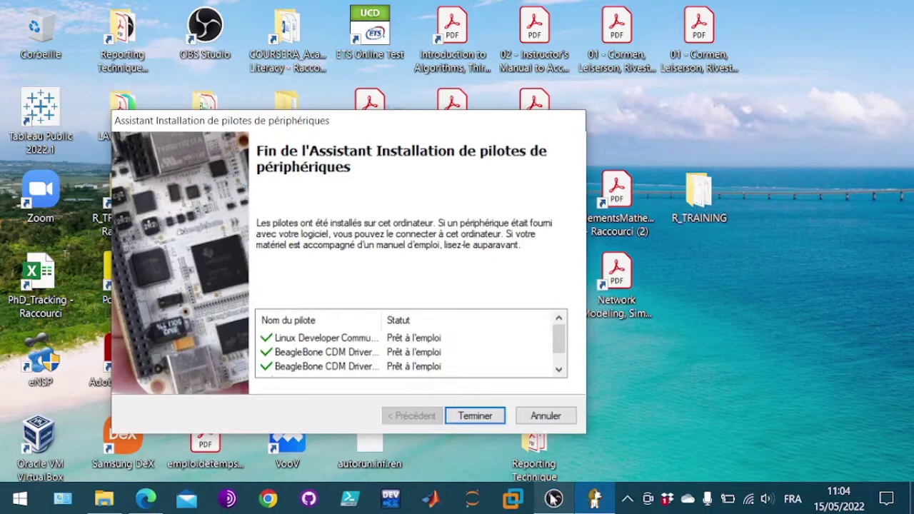
Review the installation status of every Linux Developer Community and BeagleBone CDM driver in the wizard's final list
{"action": "scroll", "coordinate": [408, 343], "scroll_direction": "down", "scroll_amount": 1}
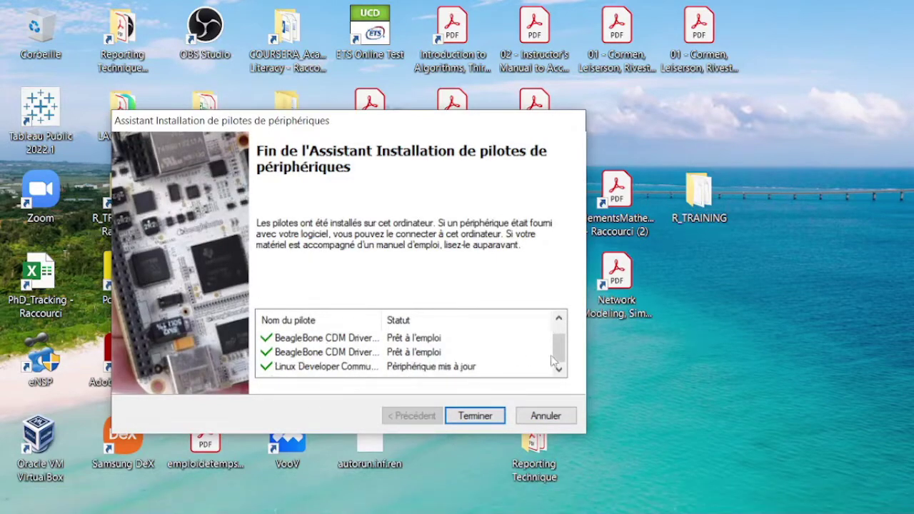
{"action": "scroll", "coordinate": [429, 361], "scroll_direction": "up", "scroll_amount": 1}
{"action": "scroll", "coordinate": [432, 367], "scroll_direction": "down", "scroll_amount": 1}
{"action": "scroll", "coordinate": [432, 366], "scroll_direction": "up", "scroll_amount": 1}
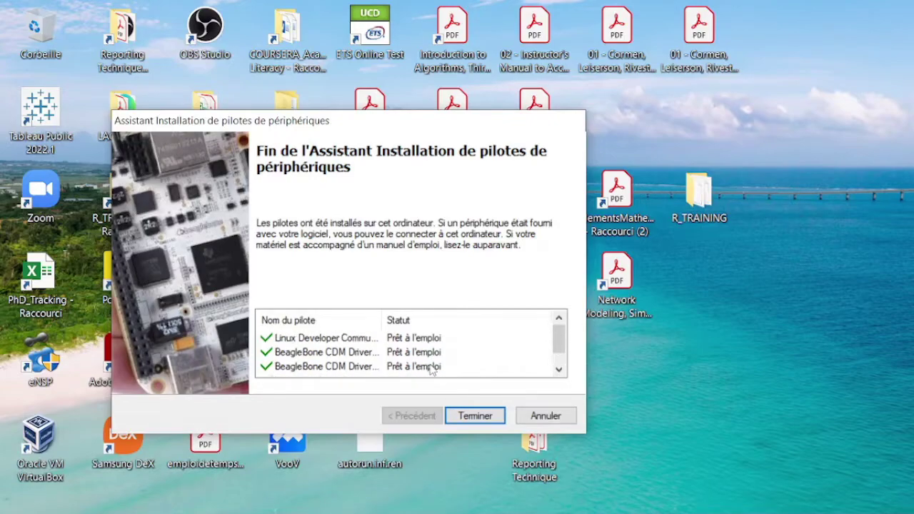
{"action": "scroll", "coordinate": [429, 364], "scroll_direction": "down", "scroll_amount": 1}
{"action": "scroll", "coordinate": [428, 364], "scroll_direction": "up", "scroll_amount": 1}
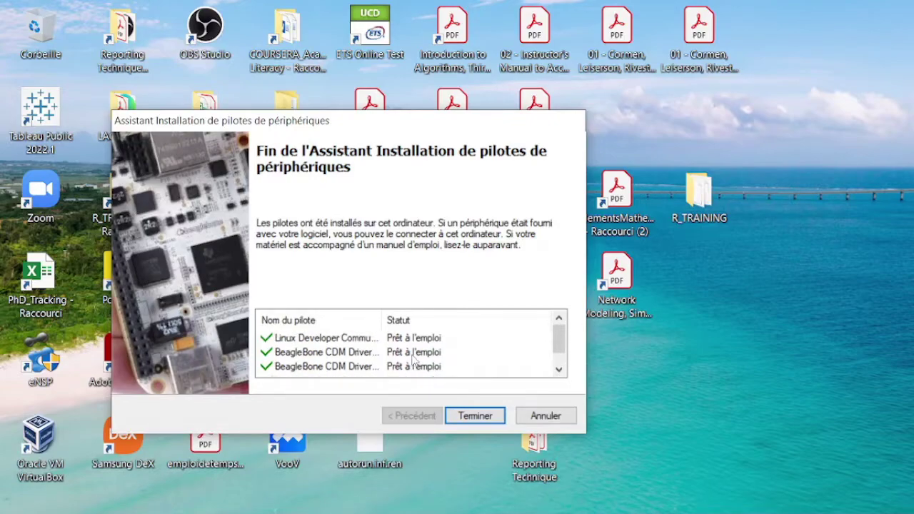